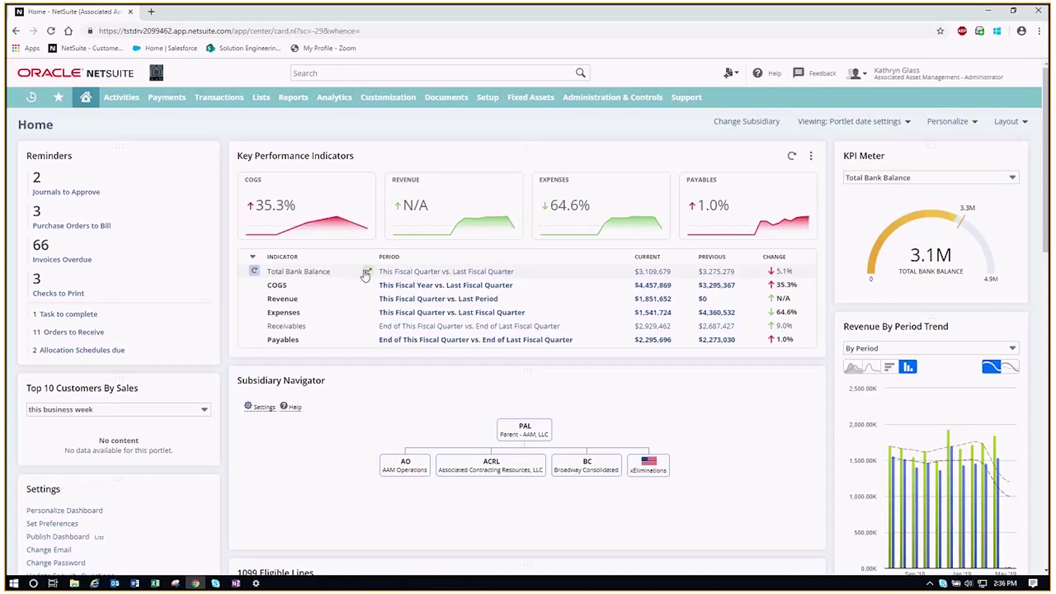
Switch from the NetSuite dashboard to CSV Import Podcast Employees.csv open in Excel.
{"action": "left_click", "coordinate": [155, 584]}
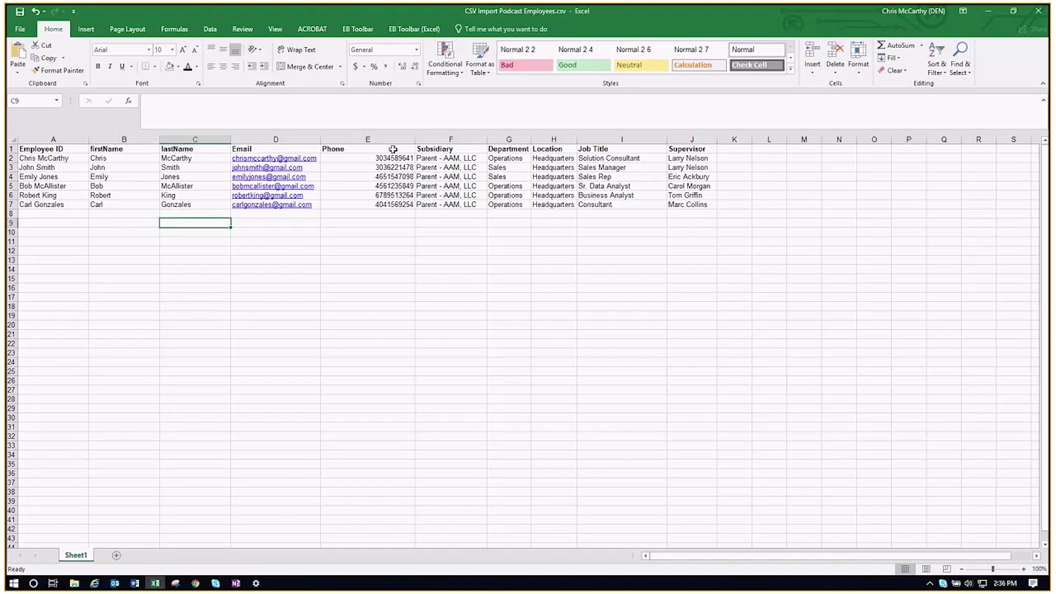
Look over the six employee rows, Employee ID through Supervisor, then minimize Excel.
{"action": "left_click", "coordinate": [202, 240]}
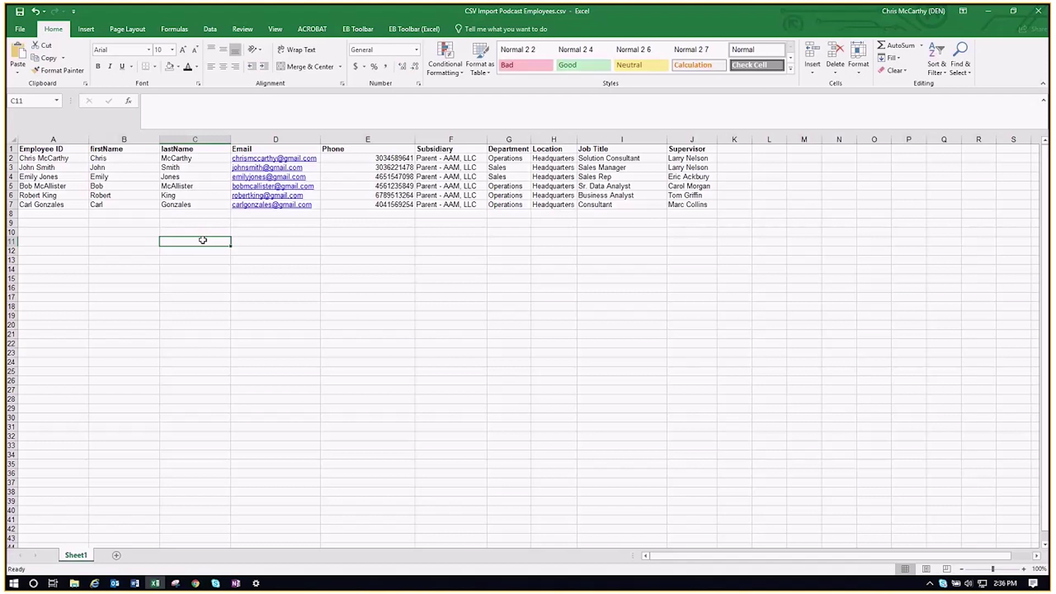
{"action": "left_click", "coordinate": [737, 149]}
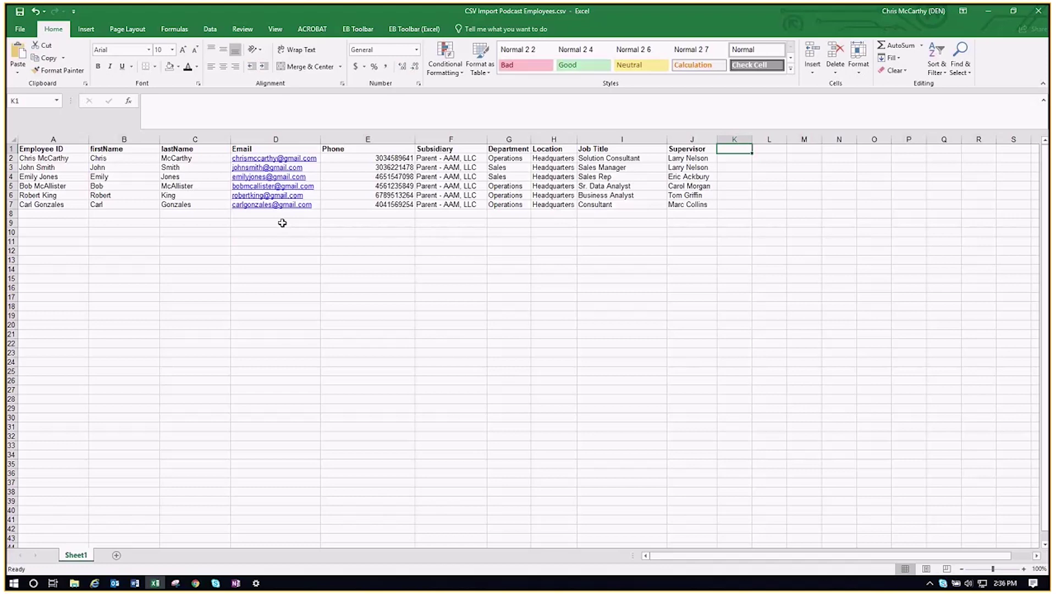
{"action": "left_click", "coordinate": [989, 14]}
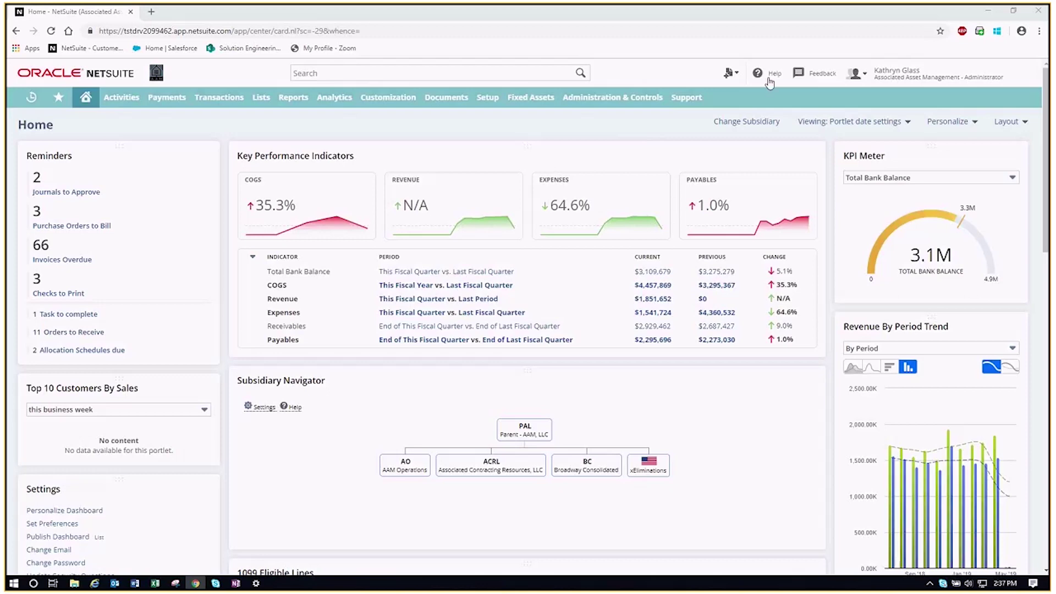
Bring up the Setup > Import/Export submenu listing the CSV import tasks.
{"action": "mouse_move", "coordinate": [487, 97]}
{"action": "mouse_move", "coordinate": [518, 259]}
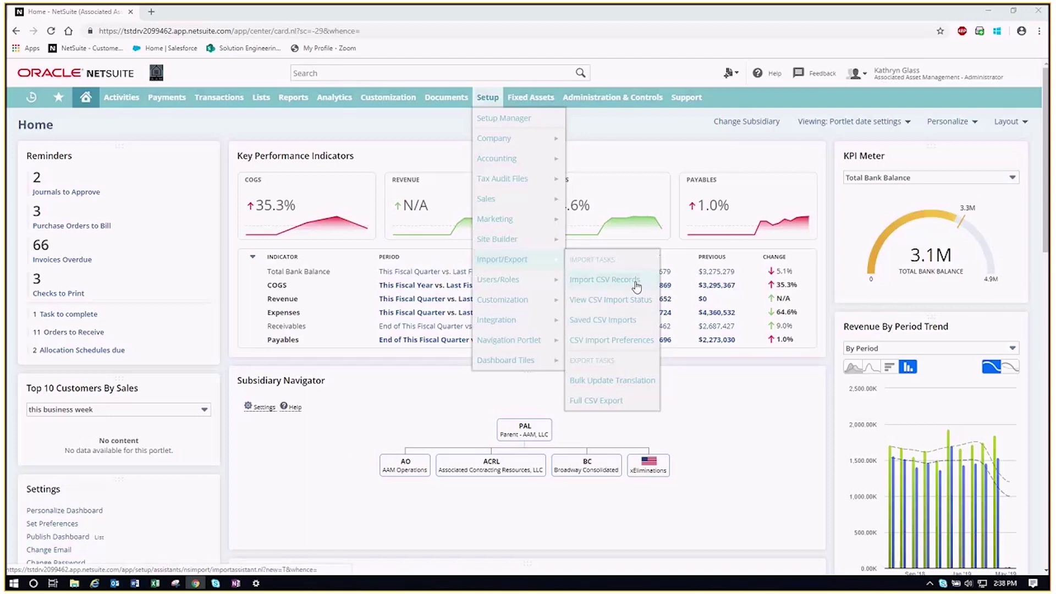
Start Import CSV Records with Import Type and Record Type Employees, then browse for the file.
{"action": "left_click", "coordinate": [637, 286]}
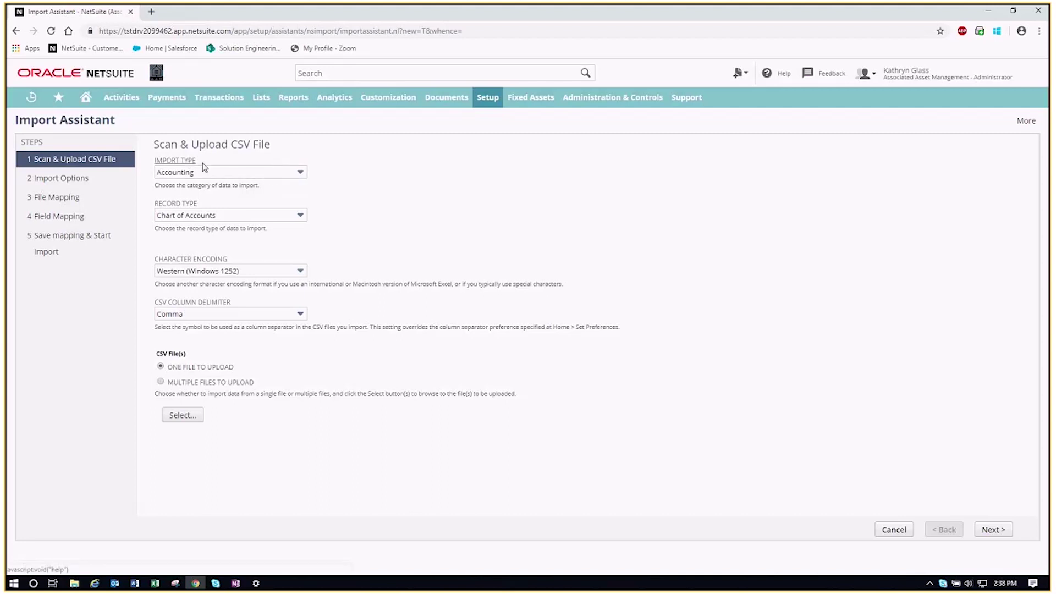
{"action": "left_click", "coordinate": [273, 174]}
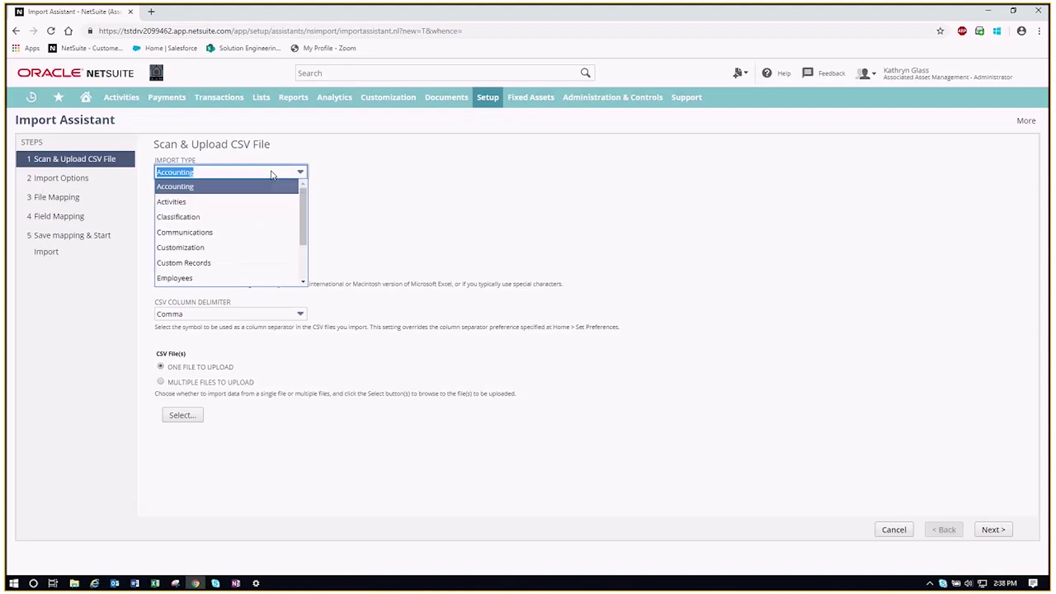
{"action": "left_click", "coordinate": [237, 283]}
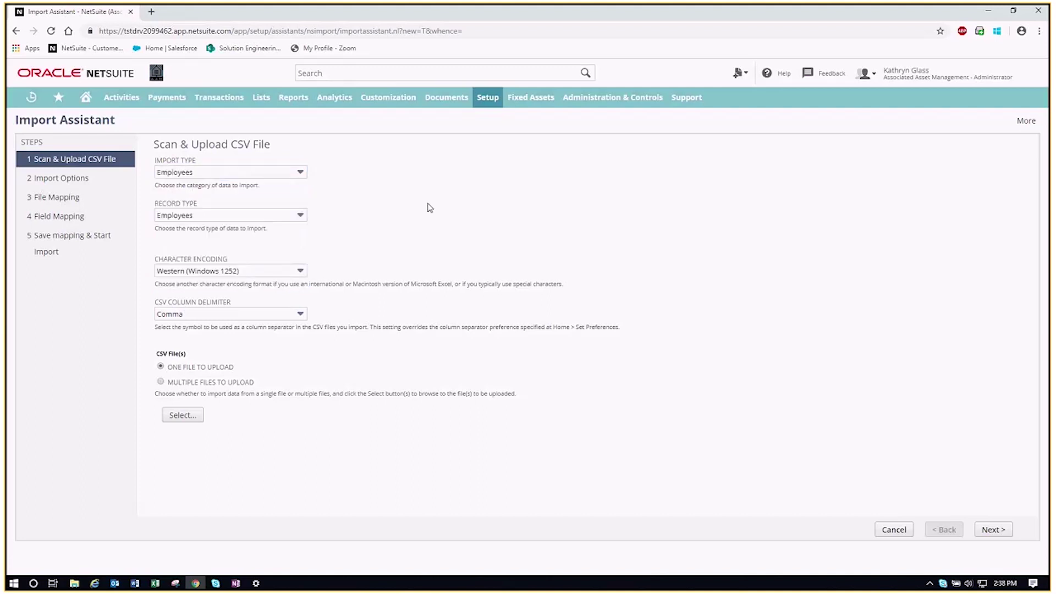
{"action": "left_click", "coordinate": [226, 216]}
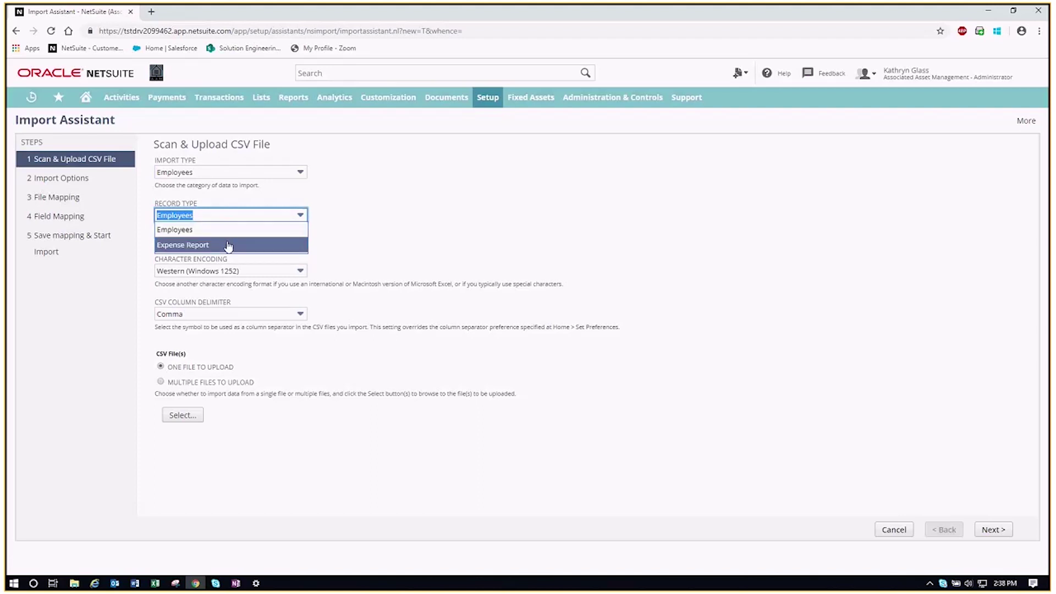
{"action": "left_click", "coordinate": [237, 231]}
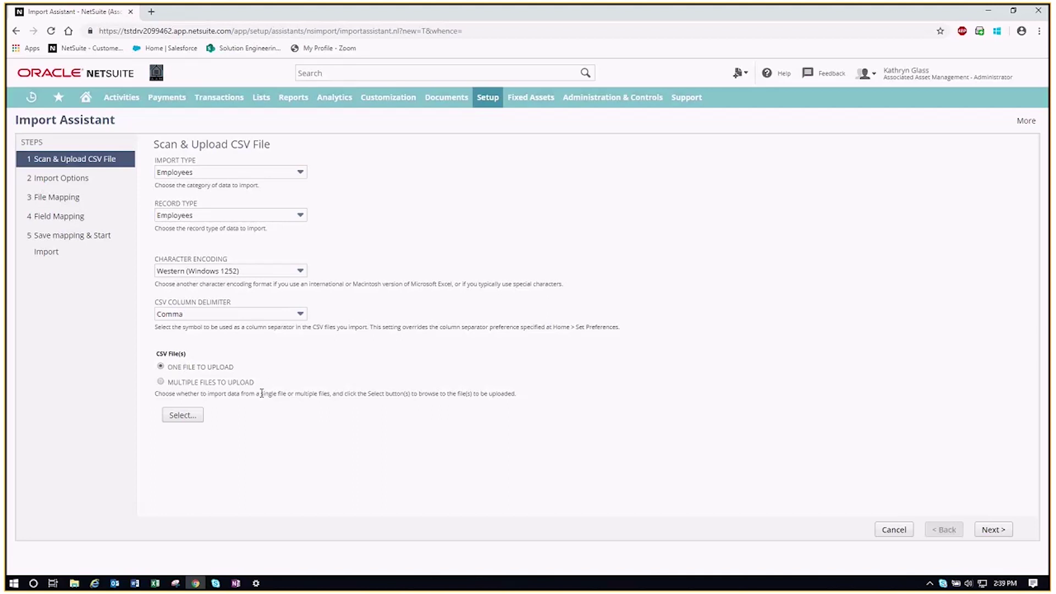
{"action": "left_click", "coordinate": [194, 414]}
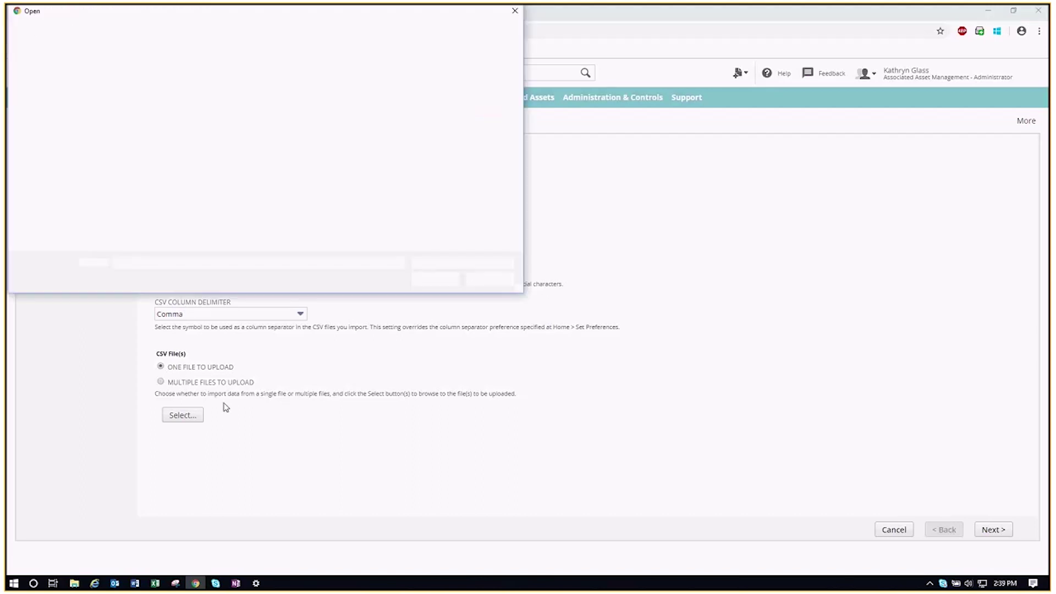
Attach CSV Import Podcast Employees.csv and advance to the import options step.
{"action": "left_click", "coordinate": [228, 90]}
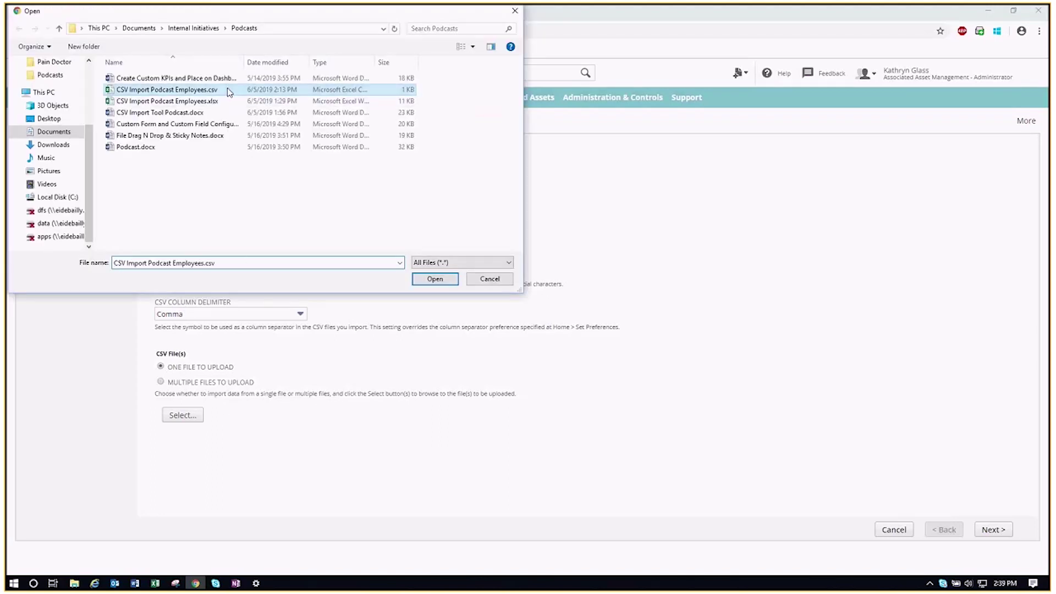
{"action": "left_click", "coordinate": [446, 283]}
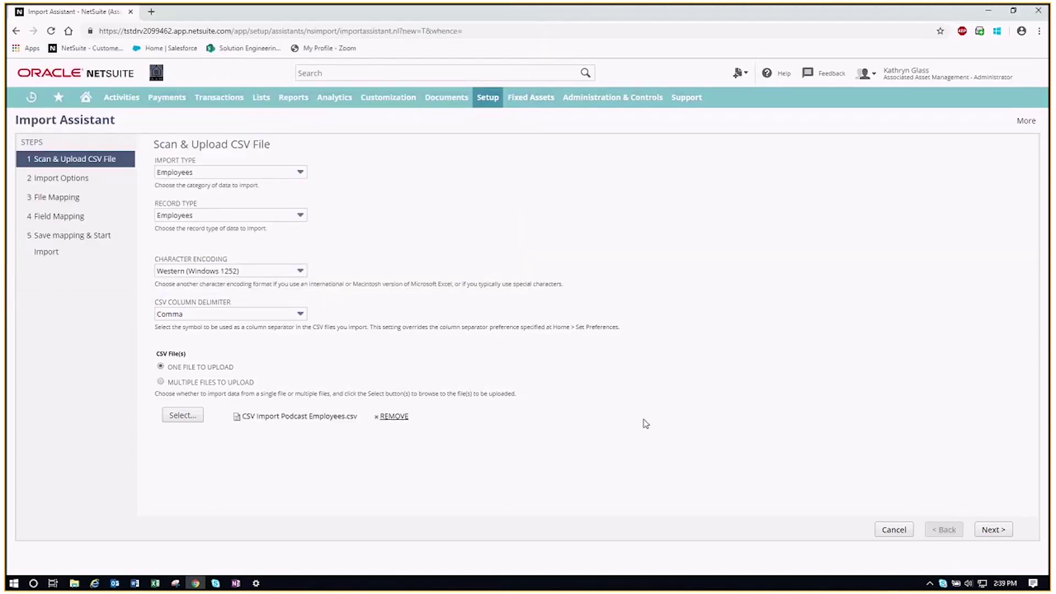
{"action": "left_click", "coordinate": [993, 530]}
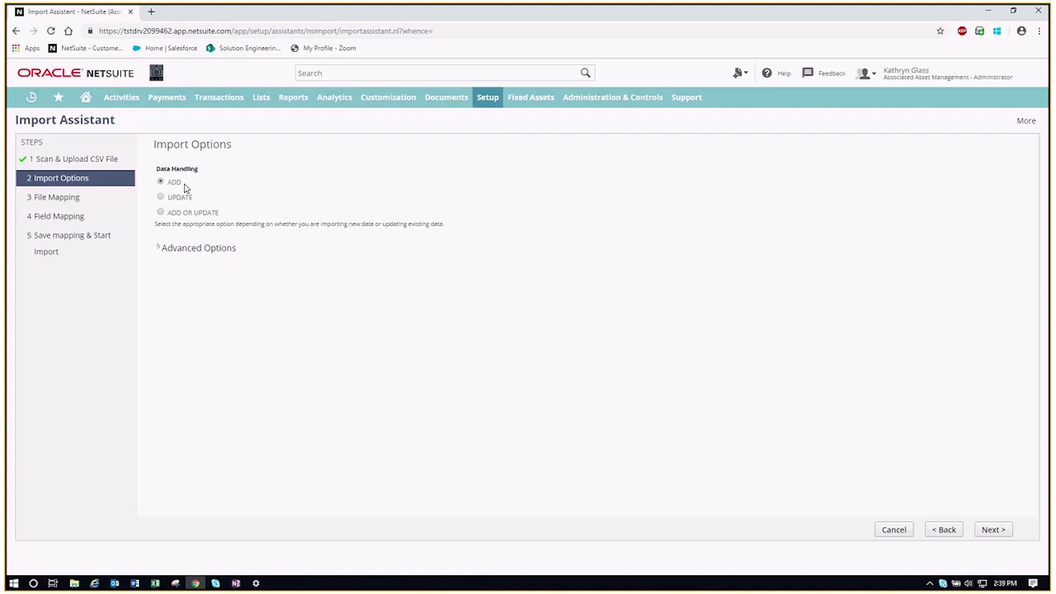
Keep Data Handling on ADD, check Advanced Options, and continue to Field Mapping.
{"action": "left_click_drag", "start_coordinate": [195, 200], "coordinate": [166, 199]}
{"action": "left_click_drag", "start_coordinate": [229, 218], "coordinate": [166, 213]}
{"action": "left_click", "coordinate": [277, 213]}
{"action": "left_click", "coordinate": [160, 249]}
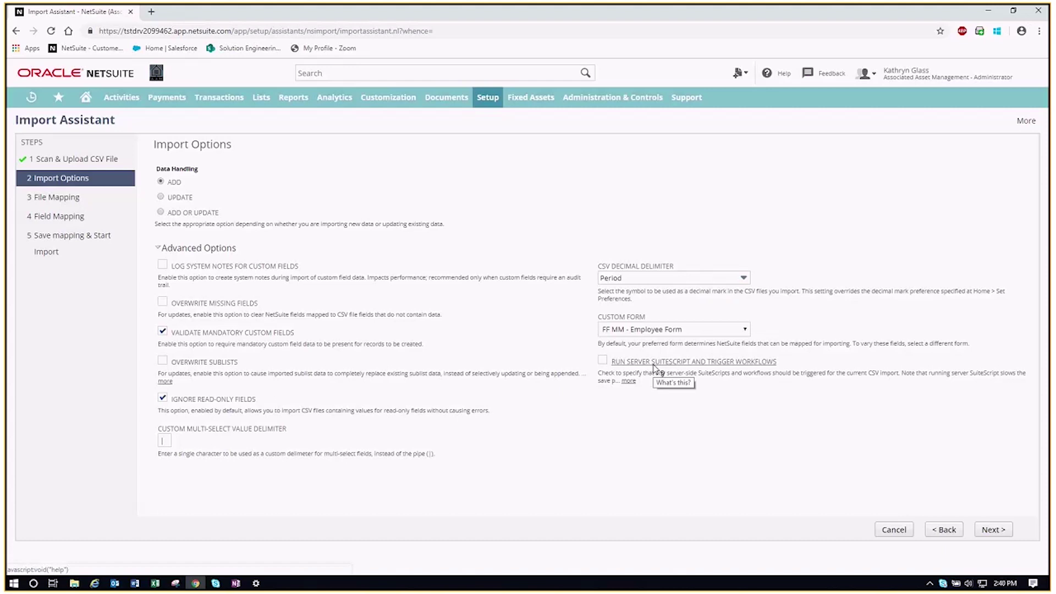
{"action": "left_click", "coordinate": [161, 248]}
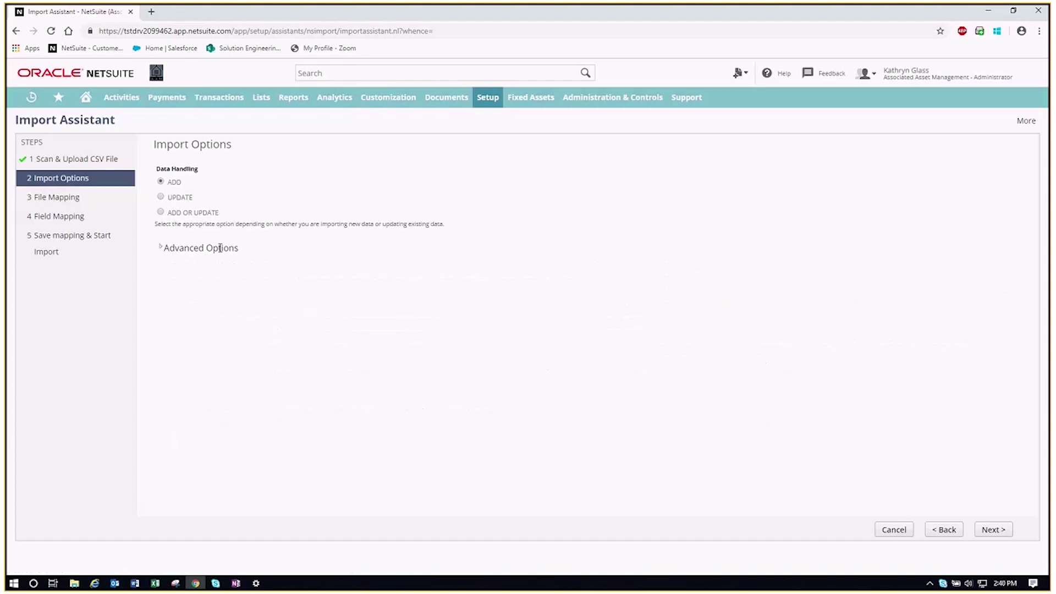
{"action": "left_click", "coordinate": [994, 531]}
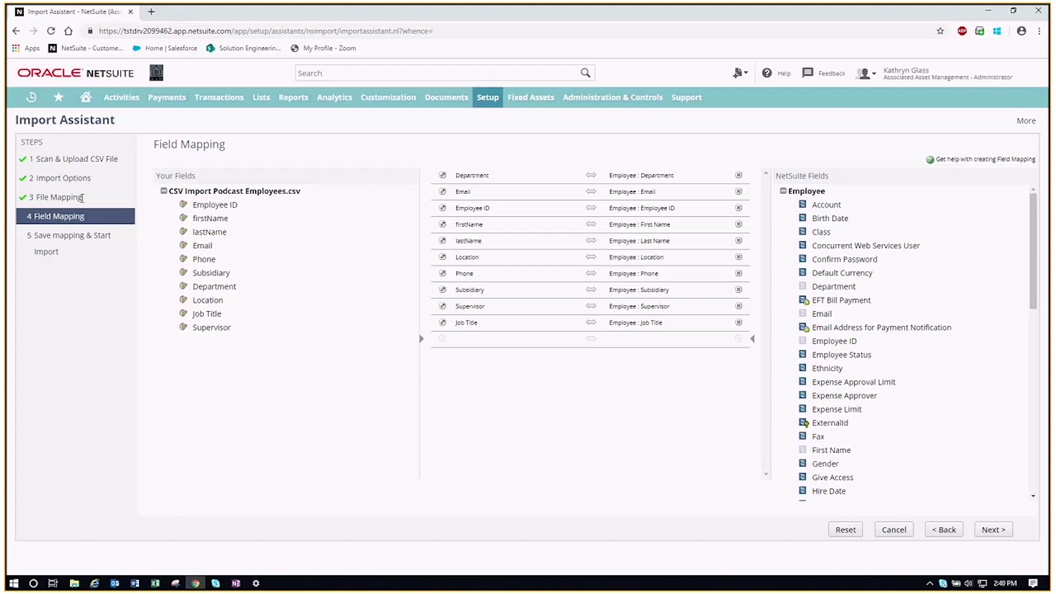
{"action": "left_click_drag", "start_coordinate": [79, 197], "coordinate": [36, 197]}
{"action": "left_click", "coordinate": [96, 221]}
{"action": "left_click_drag", "start_coordinate": [675, 211], "coordinate": [610, 213]}
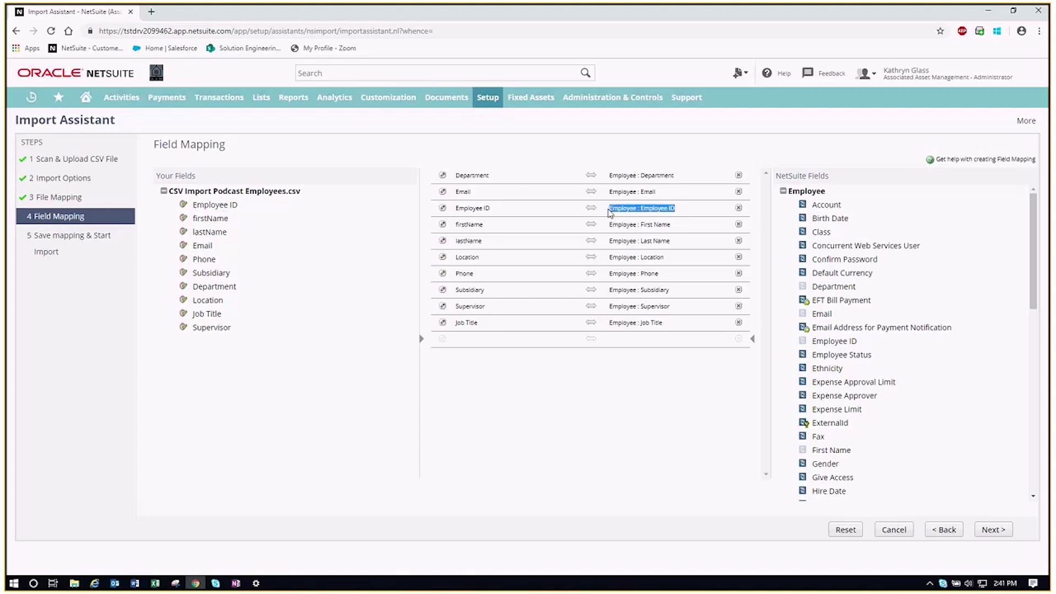
{"action": "left_click", "coordinate": [844, 179]}
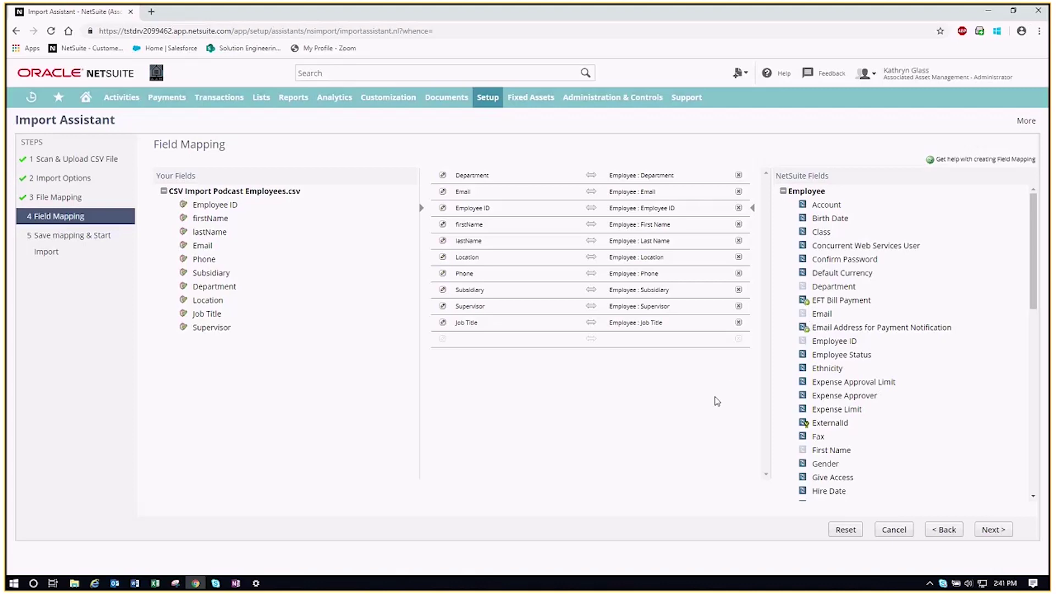
Name the import map 'Employees - 6.3.19' and Save & Run the employee import.
{"action": "left_click", "coordinate": [1002, 531]}
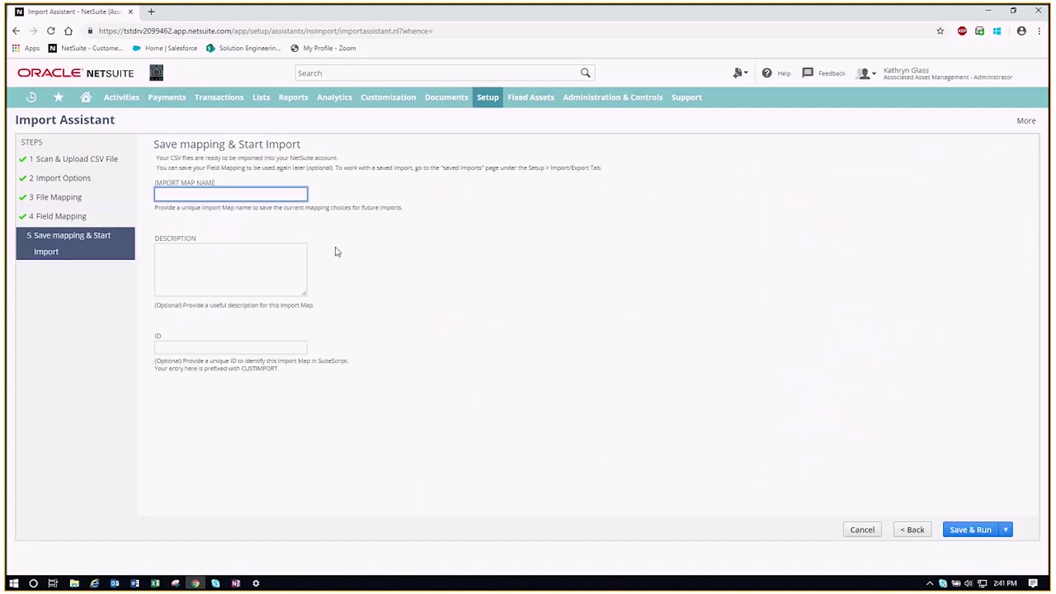
{"action": "type", "text": "Employees - 6.3.19"}
{"action": "left_click", "coordinate": [338, 269]}
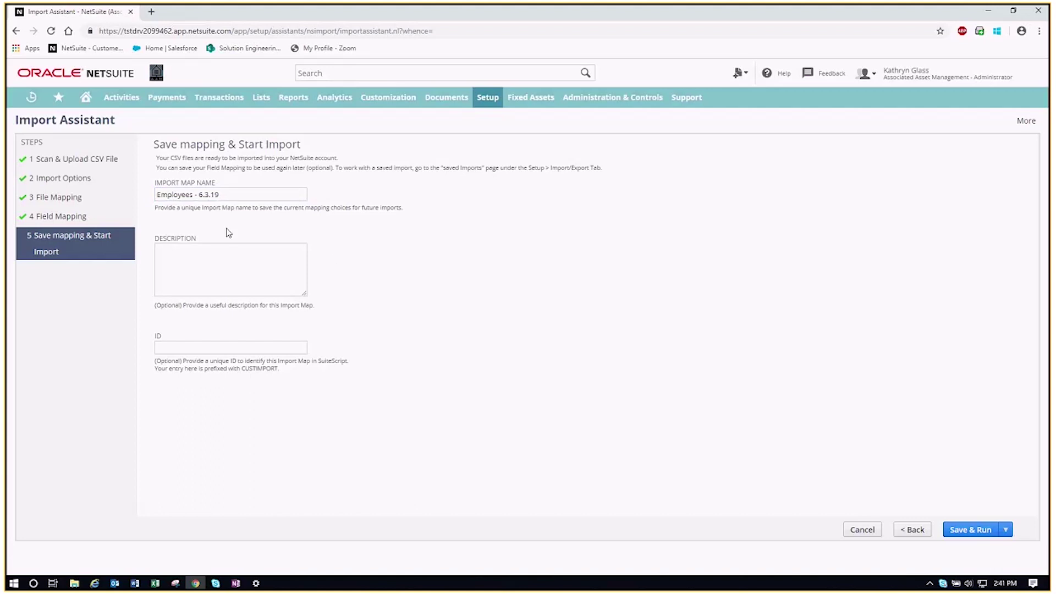
{"action": "left_click", "coordinate": [968, 535]}
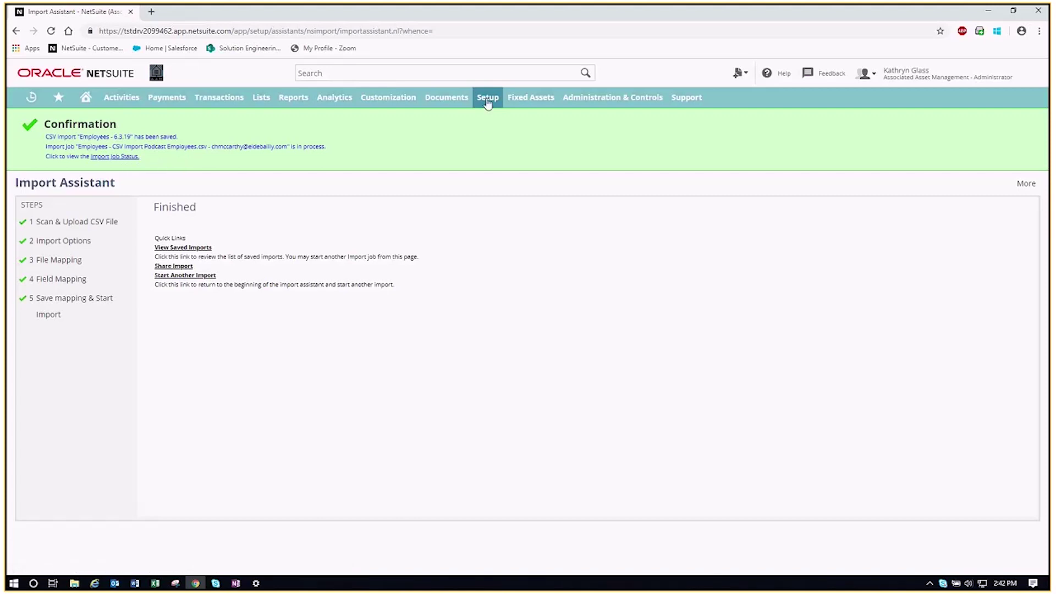
Check the green confirmation banner, then bring up Setup > Import/Export > Import Tasks.
{"action": "mouse_move", "coordinate": [487, 103]}
{"action": "mouse_move", "coordinate": [491, 260]}
On Import Job Status, compare the 6-of-6 and 3-of-6 messages and open the 3-of-6 CSV Response.
{"action": "left_click", "coordinate": [131, 158]}
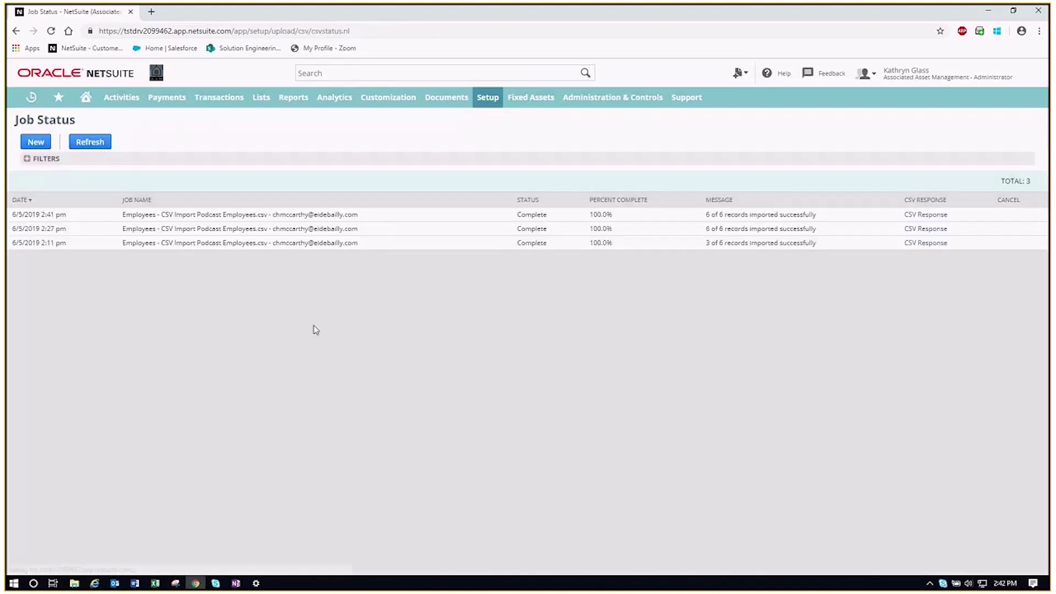
{"action": "left_click_drag", "start_coordinate": [847, 215], "coordinate": [702, 218]}
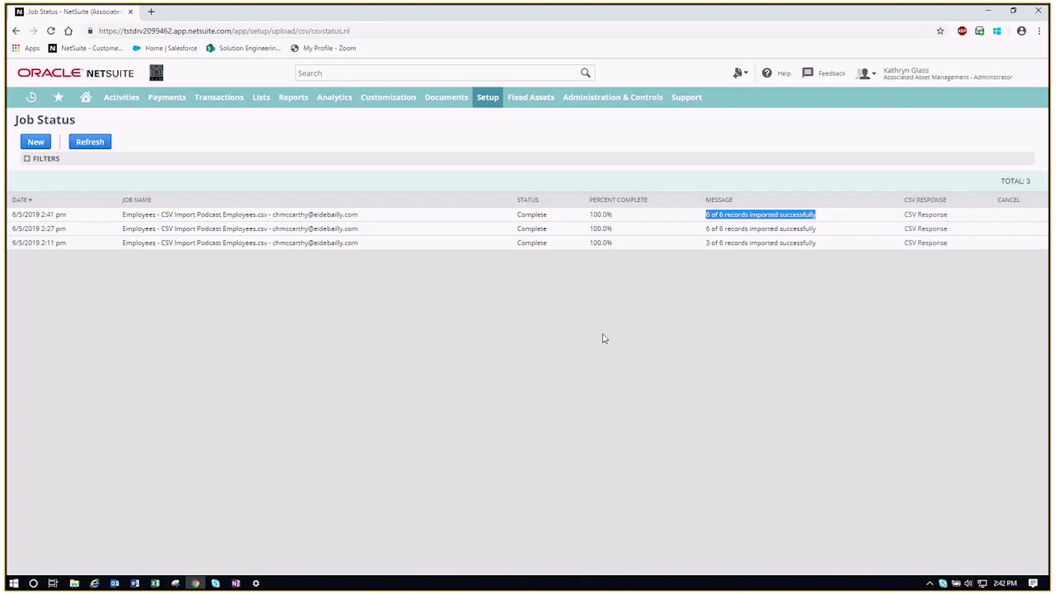
{"action": "left_click", "coordinate": [494, 297]}
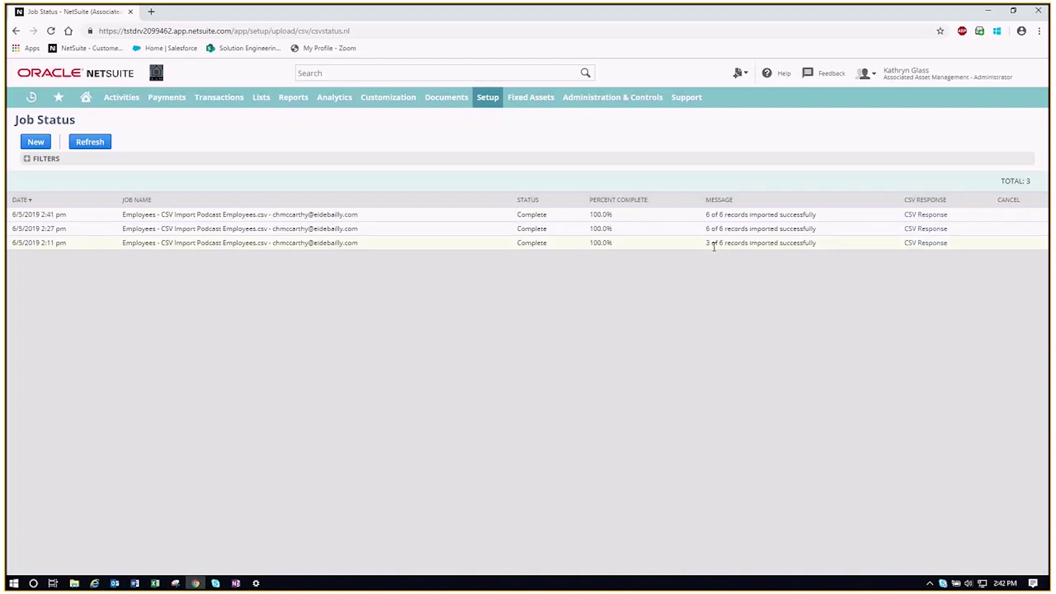
{"action": "left_click_drag", "start_coordinate": [707, 244], "coordinate": [817, 244]}
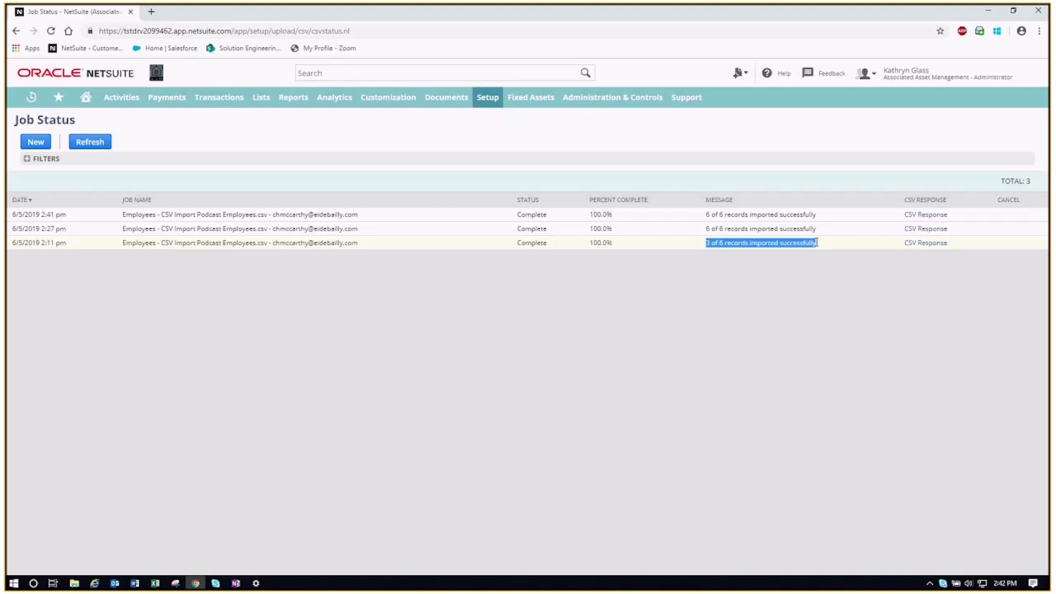
{"action": "left_click", "coordinate": [777, 325]}
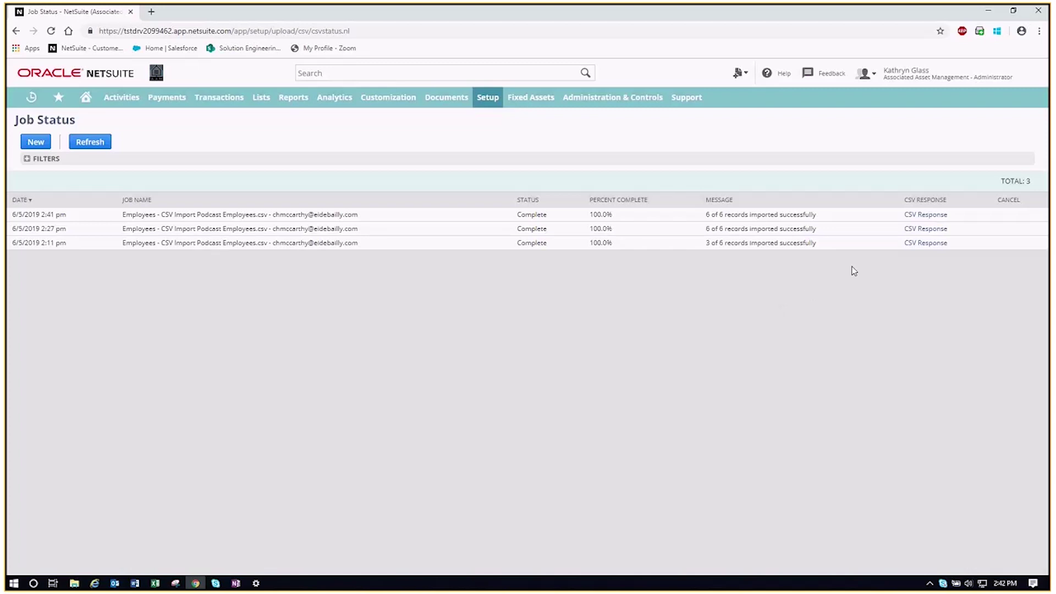
{"action": "left_click", "coordinate": [930, 243]}
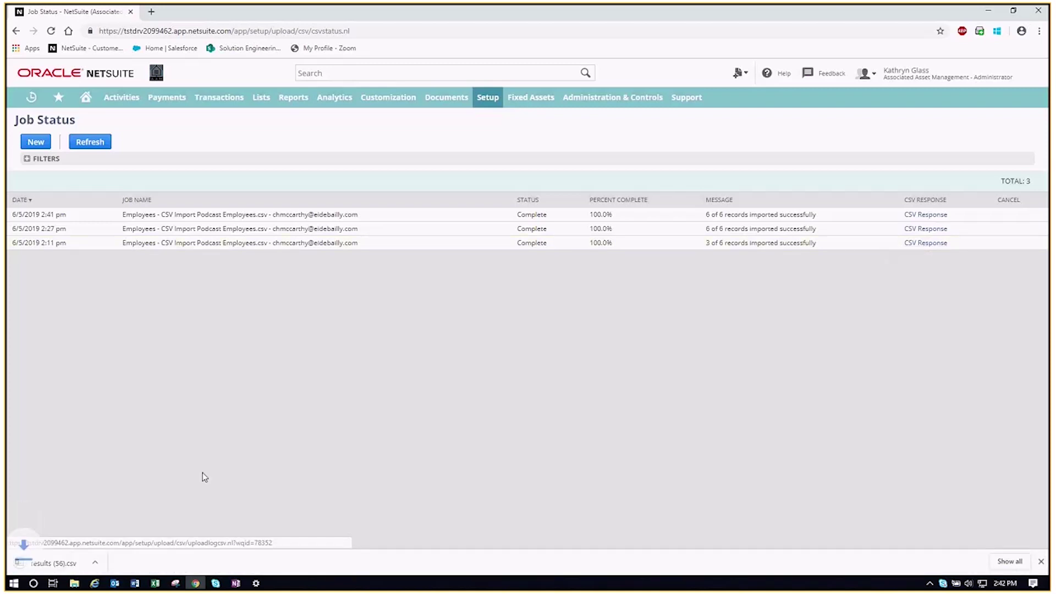
{"action": "left_click", "coordinate": [57, 566]}
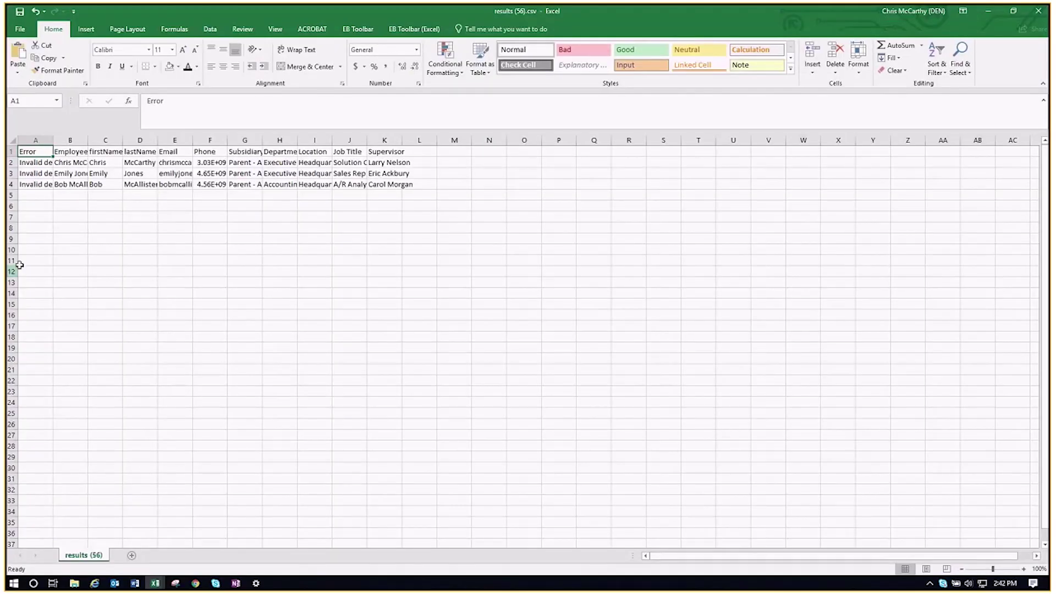
Autofit column A and read the invalid department reference error and subsidiary value.
{"action": "double_click", "coordinate": [53, 141]}
{"action": "left_click", "coordinate": [97, 217]}
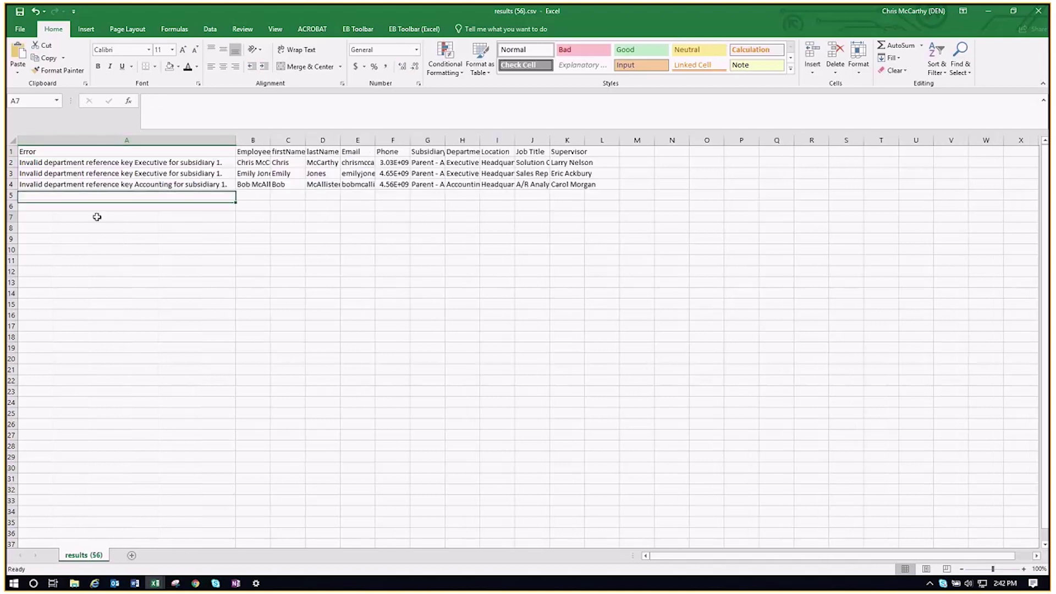
{"action": "left_click", "coordinate": [142, 161]}
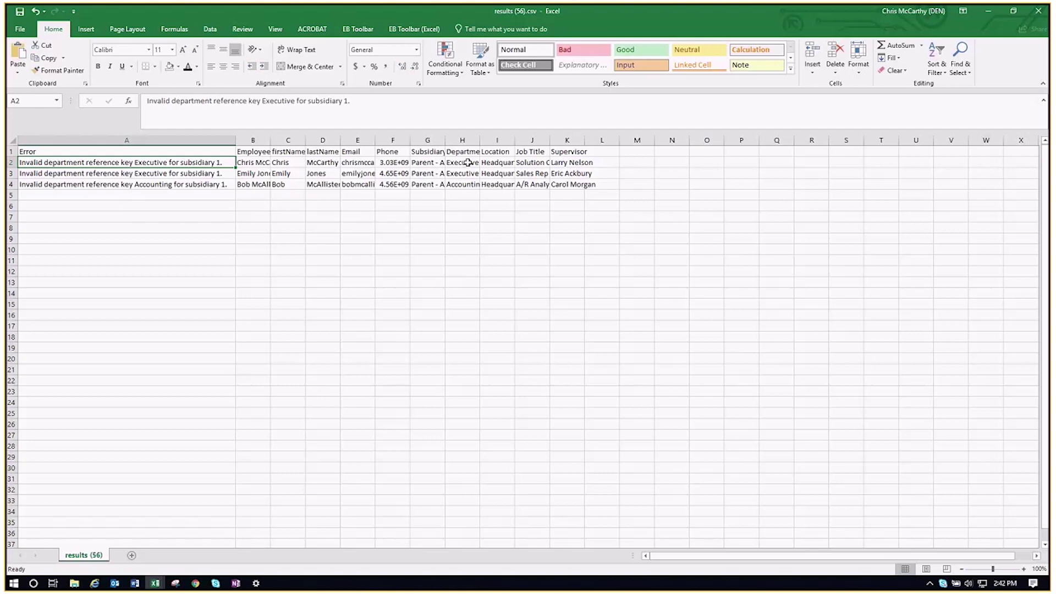
{"action": "left_click", "coordinate": [431, 163]}
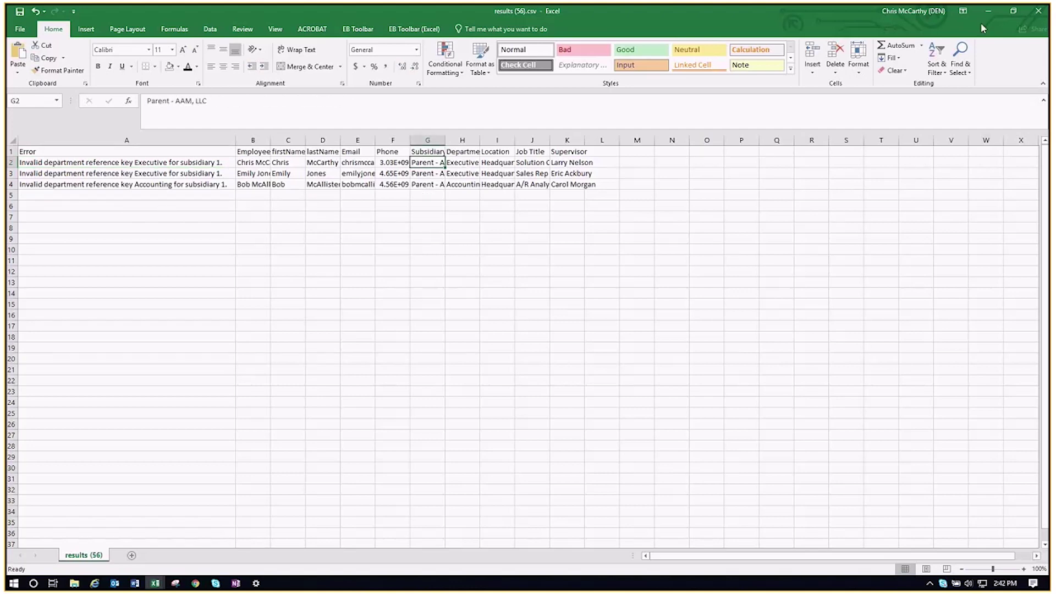
Close results (56).csv without saving and return to NetSuite's Job Status page.
{"action": "left_click", "coordinate": [1038, 12]}
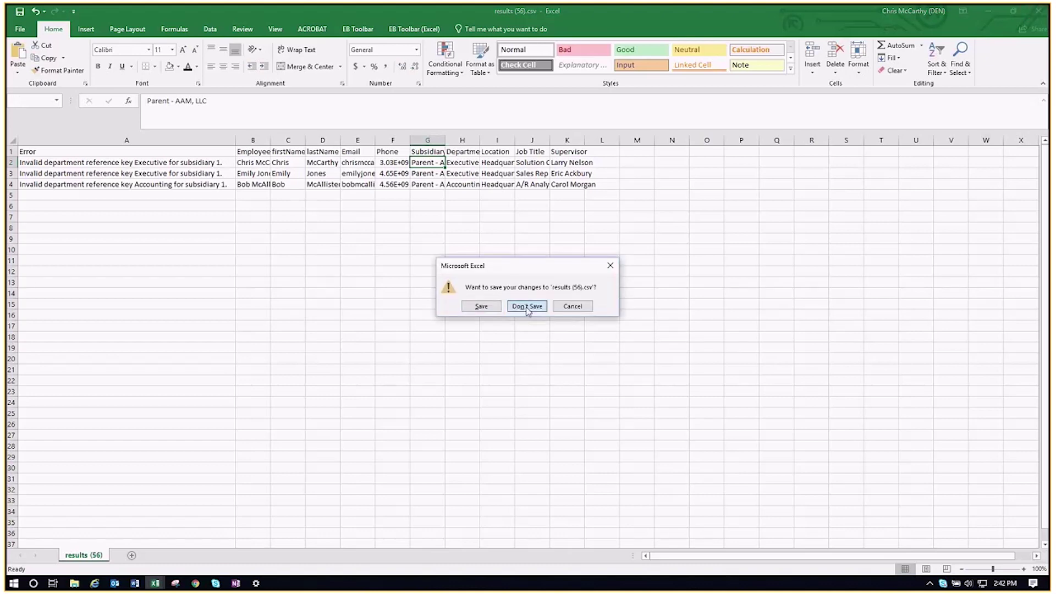
{"action": "left_click", "coordinate": [527, 306]}
{"action": "left_click", "coordinate": [194, 583]}
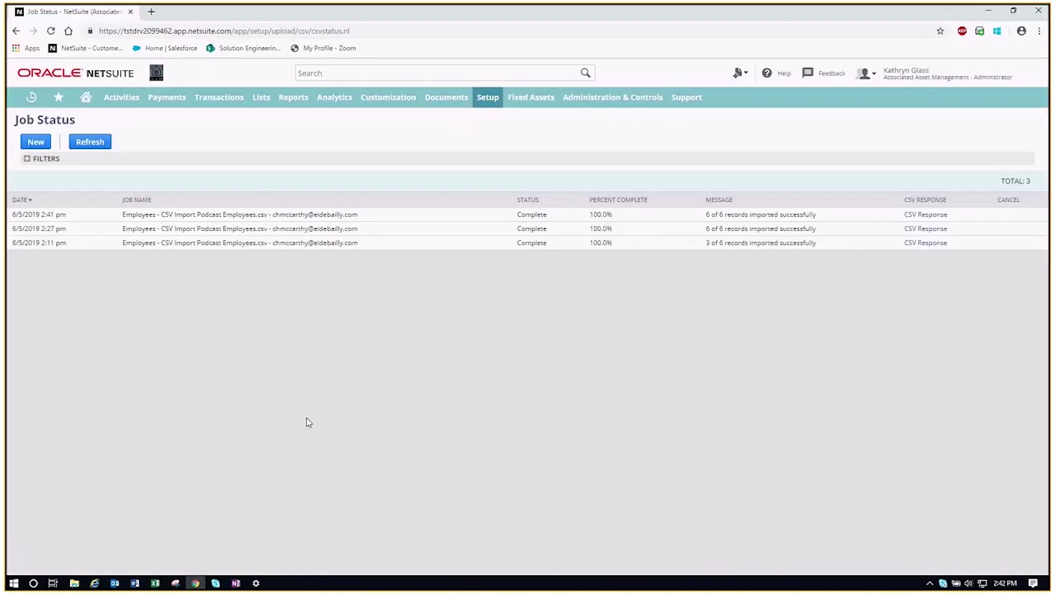
Use global search for the employee's name and open their Employee record in a new tab.
{"action": "left_click", "coordinate": [426, 76]}
{"action": "type", "text": "rober"}
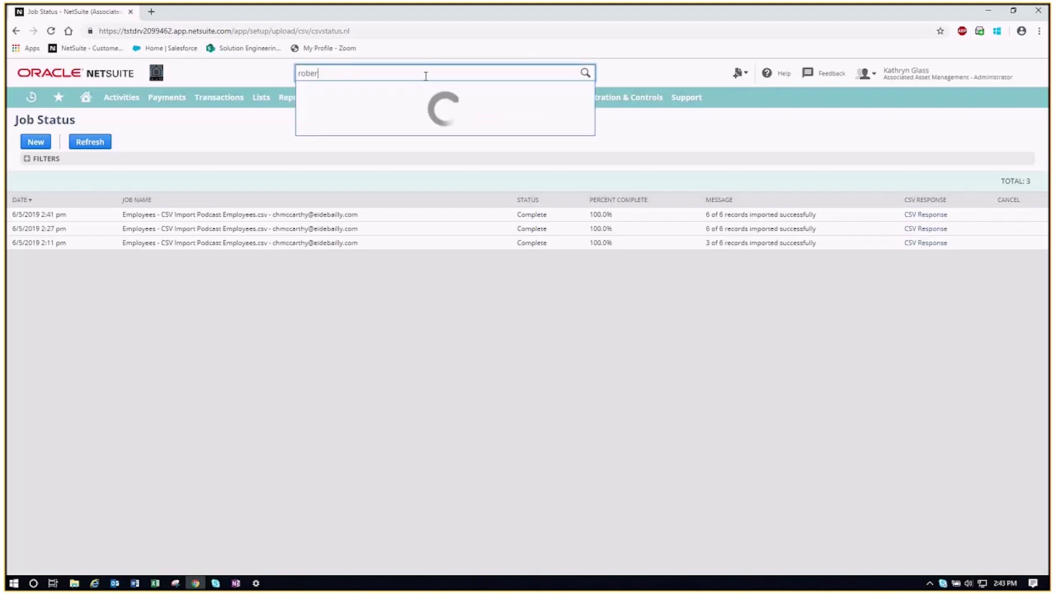
{"action": "type", "text": "t king"}
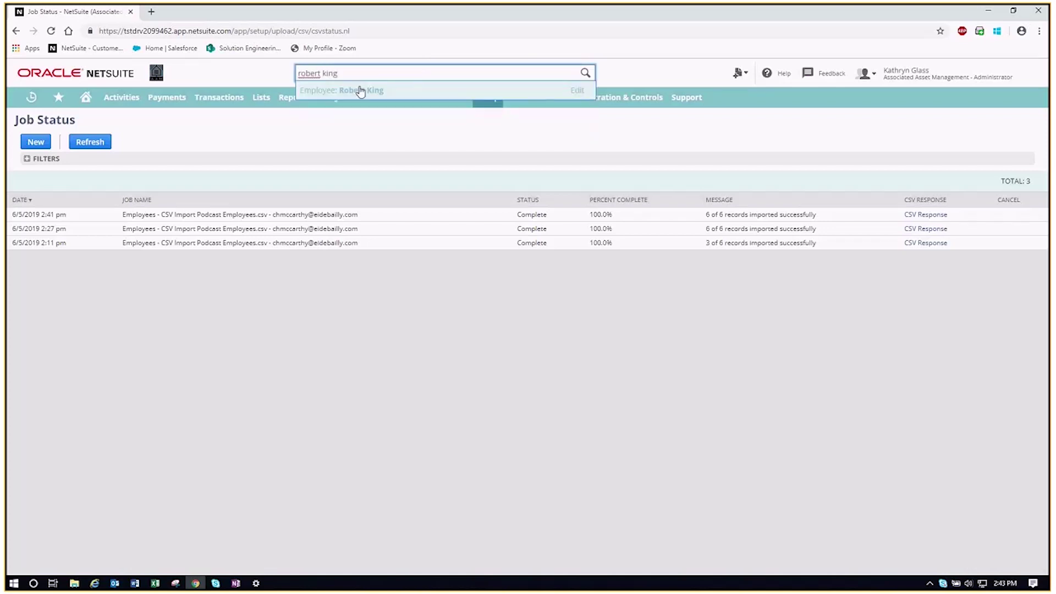
{"action": "right_click", "coordinate": [358, 89]}
{"action": "left_click", "coordinate": [398, 96]}
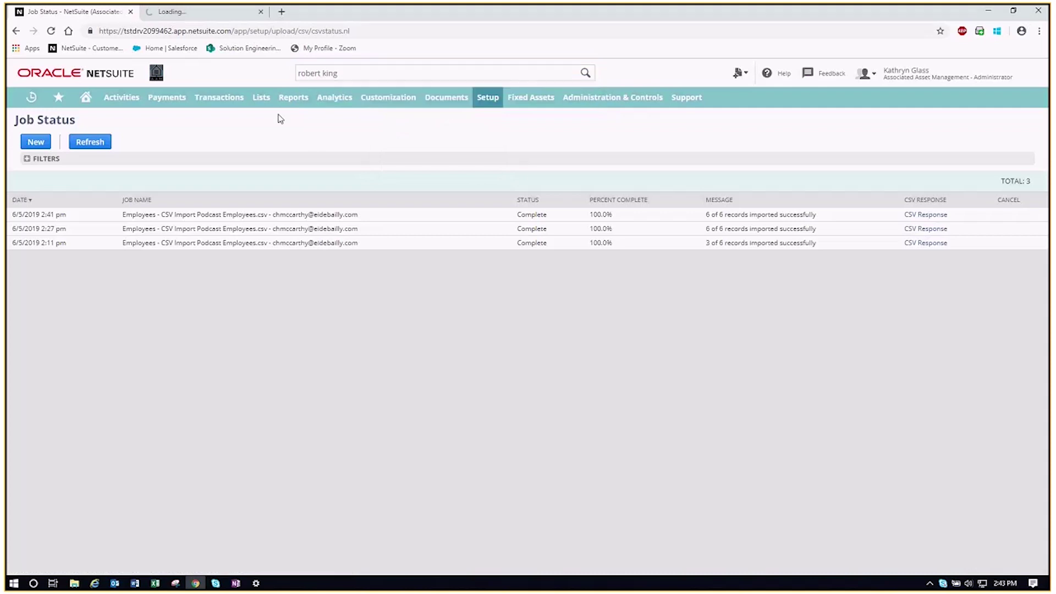
{"action": "left_click", "coordinate": [200, 16]}
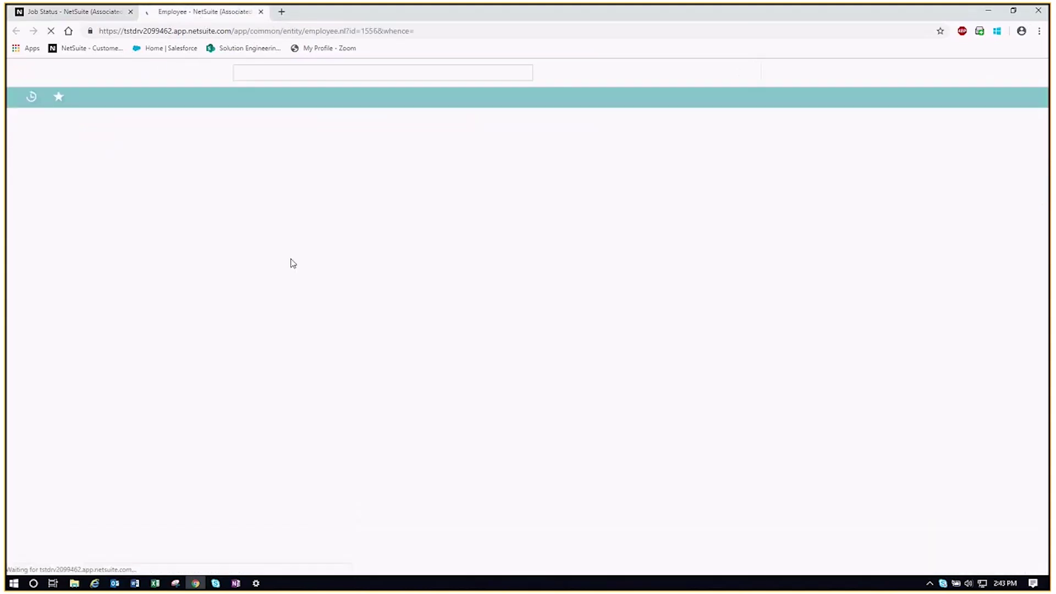